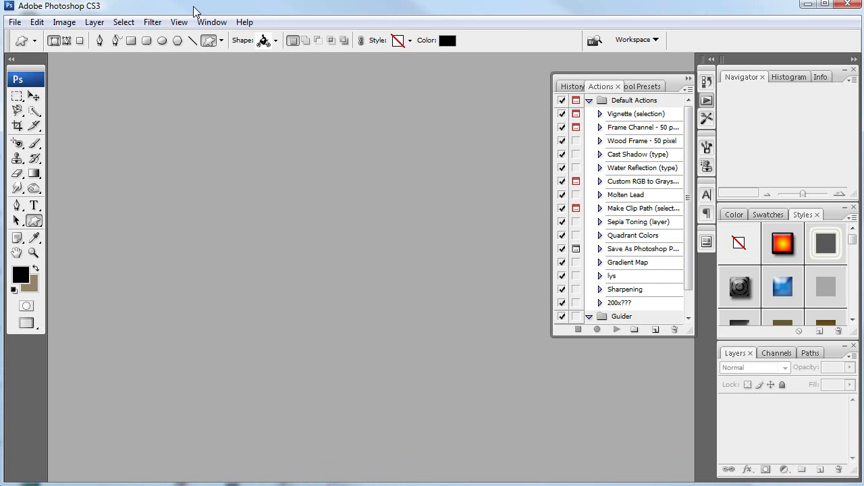
- Enlarge the custom shape picker to show a full grid of shapes, then show its options list
click(276, 42)
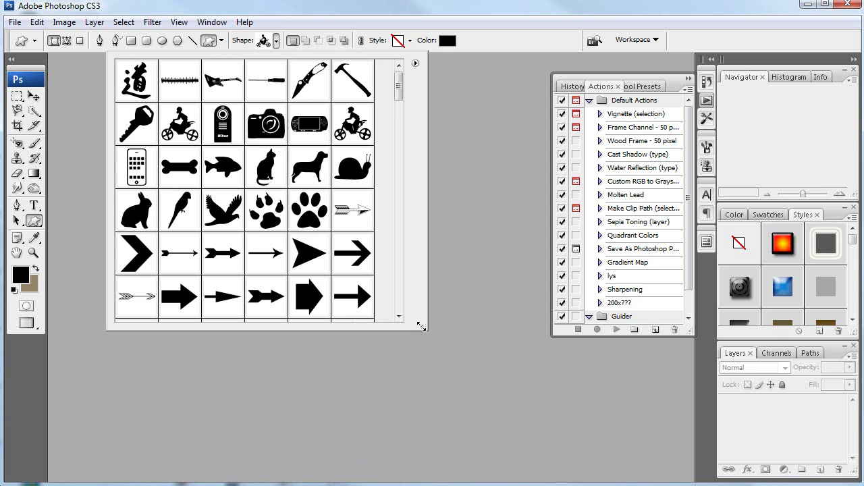
drag(424, 327, 539, 405)
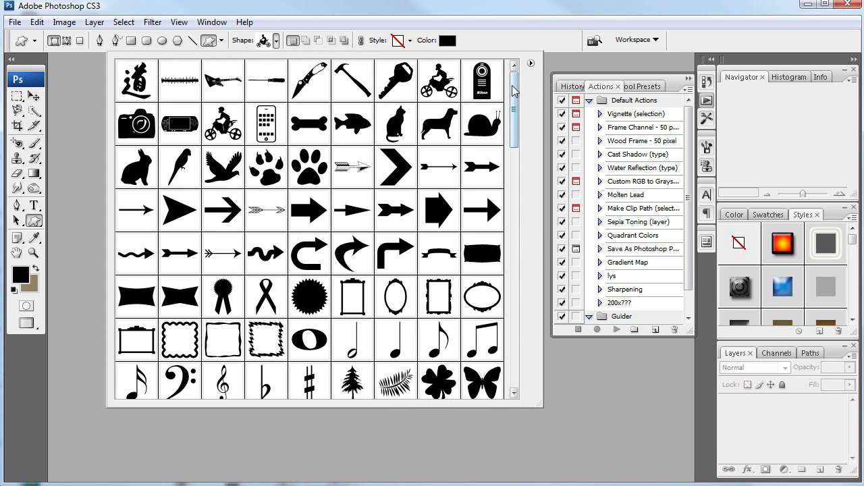
mouse_move(513, 88)
mouse_down()
mouse_move(501, 97)
mouse_move(503, 77)
mouse_move(515, 365)
mouse_up()
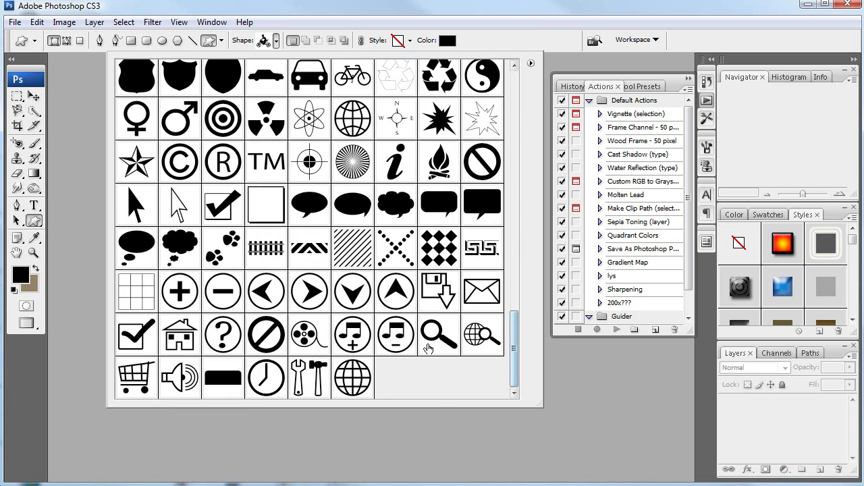
drag(515, 357, 521, 65)
click(531, 63)
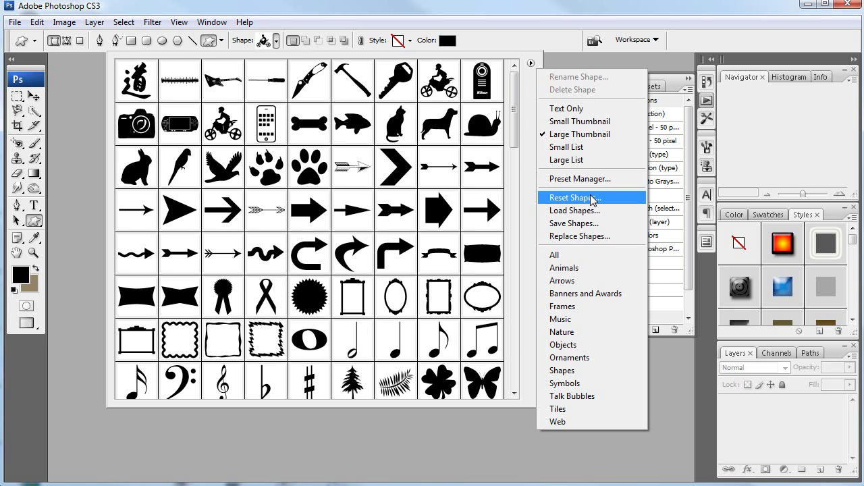
click(566, 223)
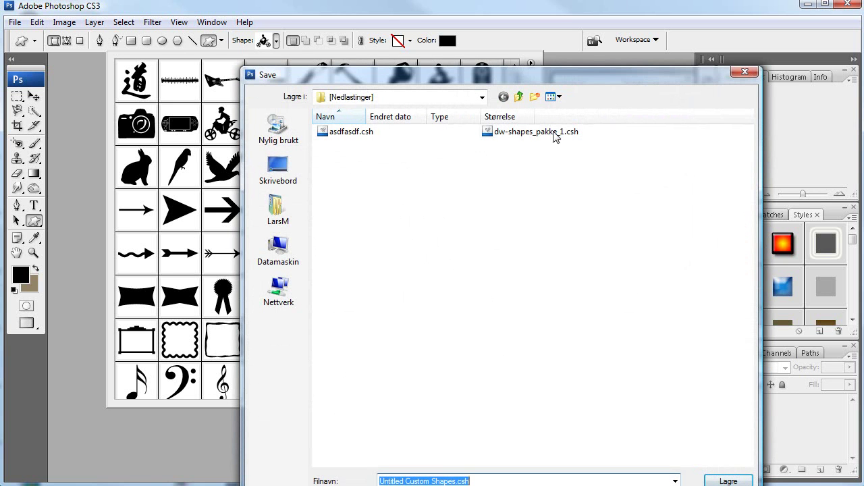
click(534, 137)
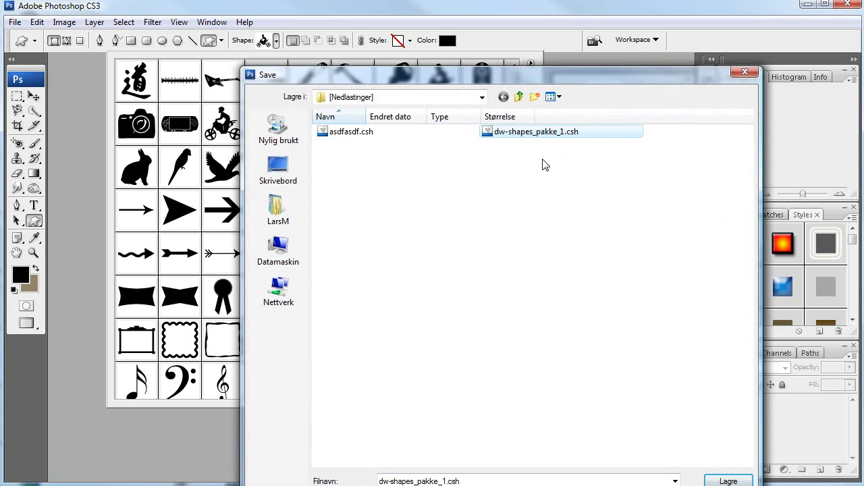
drag(524, 75, 422, 50)
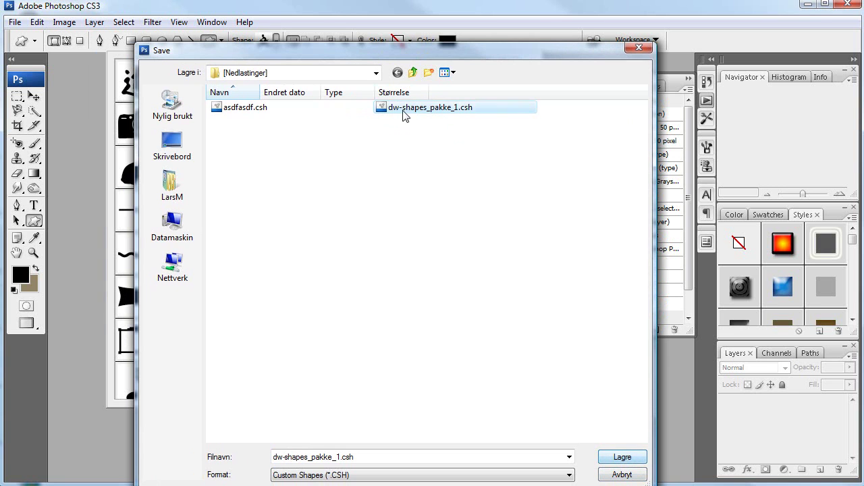
double_click(420, 458)
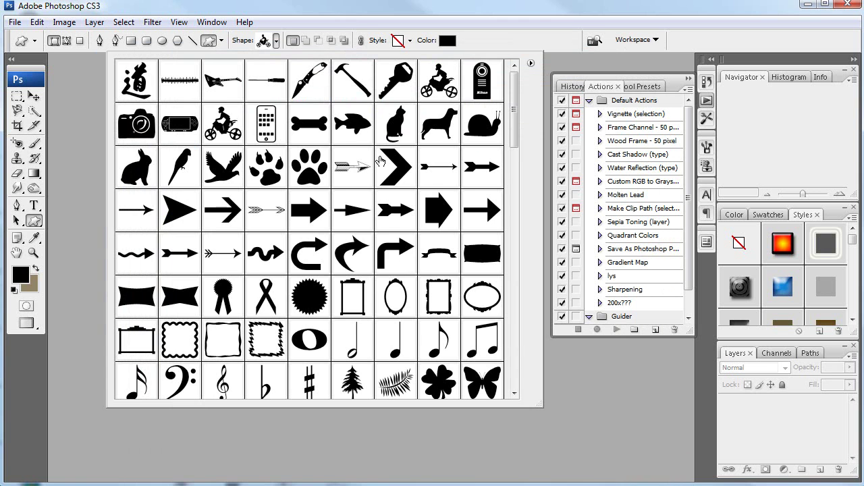
click(622, 475)
mouse_move(515, 98)
mouse_down()
mouse_move(520, 150)
mouse_move(523, 68)
mouse_up()
- Open the Preset Manager for custom shapes and select every shape after the first thirteen
click(532, 64)
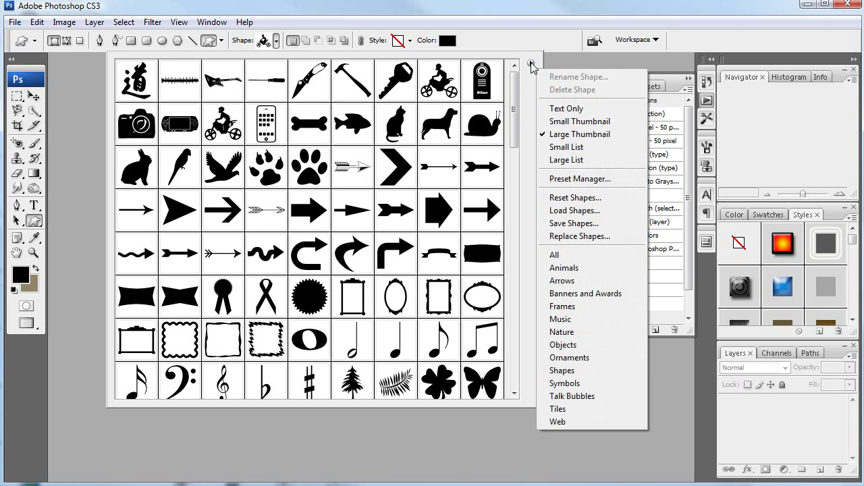
click(579, 179)
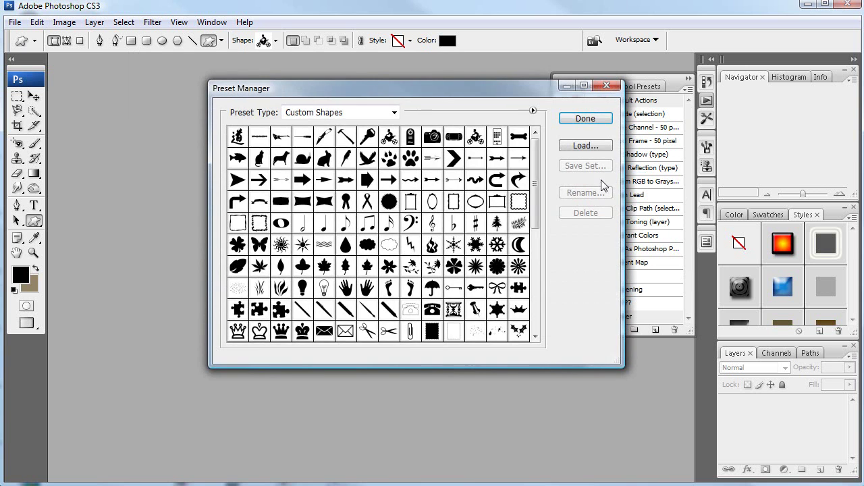
drag(535, 169, 535, 270)
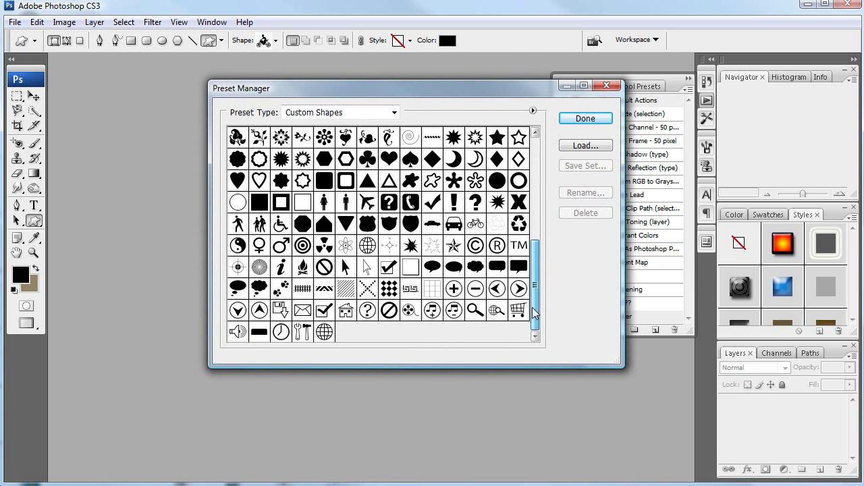
drag(459, 278, 338, 335)
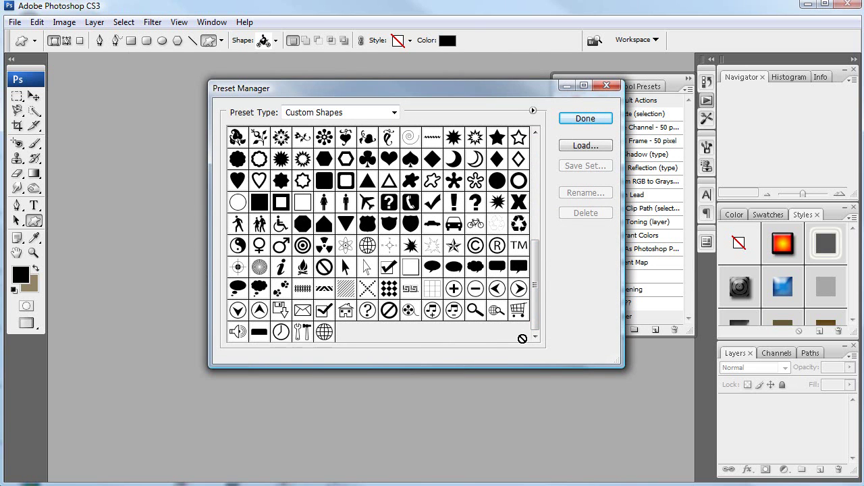
- Delete the selected shapes so only 13 remain, and close the Preset Manager
scroll(408, 291, up, 1)
scroll(408, 290, up, 2)
scroll(409, 291, up, 3)
scroll(408, 289, down, 3)
scroll(409, 288, down, 3)
scroll(409, 289, up, 3)
scroll(409, 288, up, 3)
scroll(407, 287, up, 1)
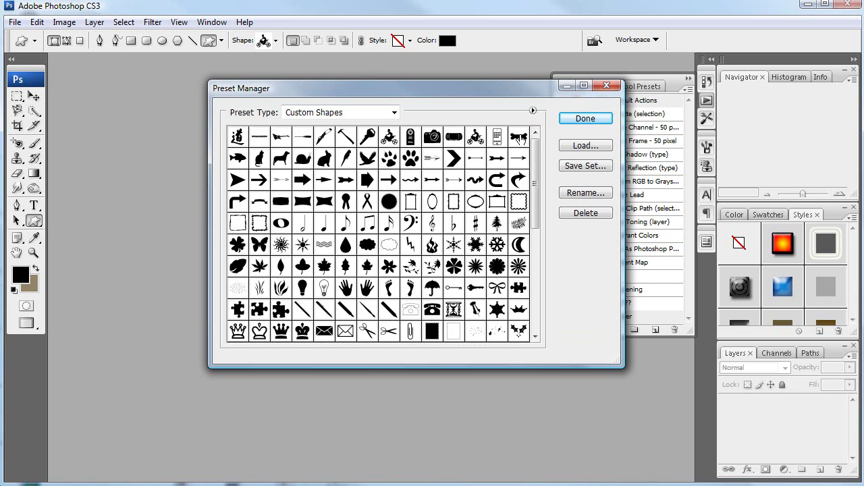
click(585, 213)
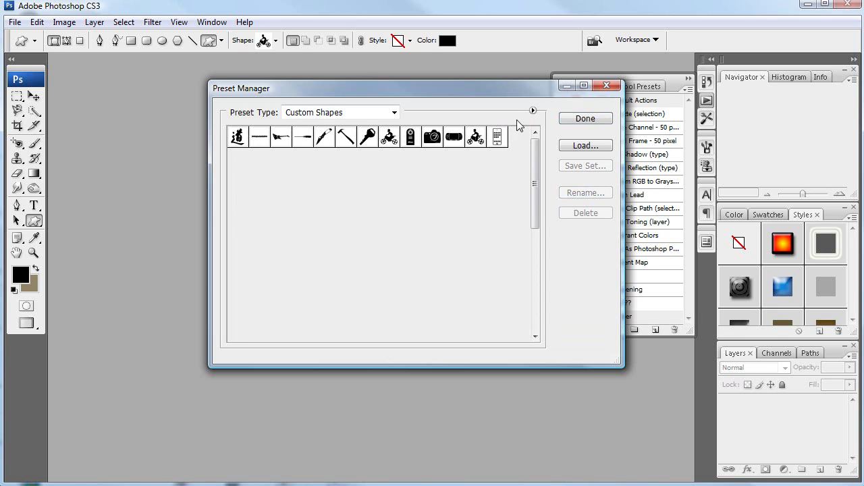
click(585, 119)
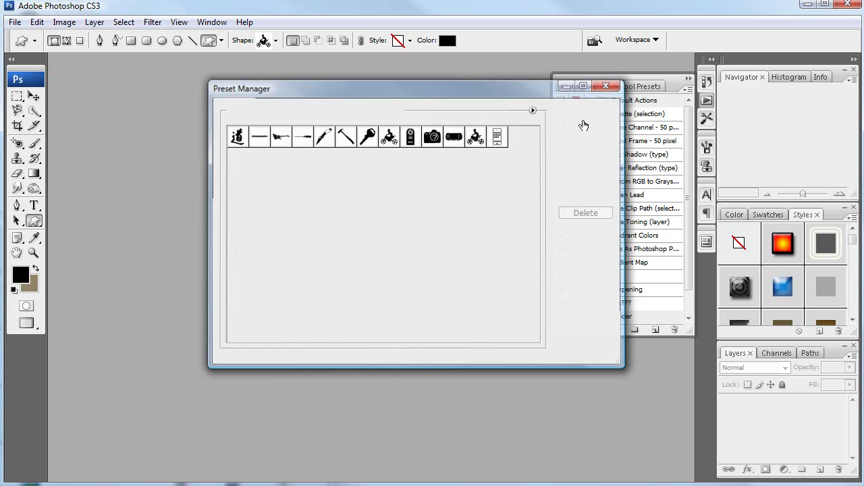
click(275, 42)
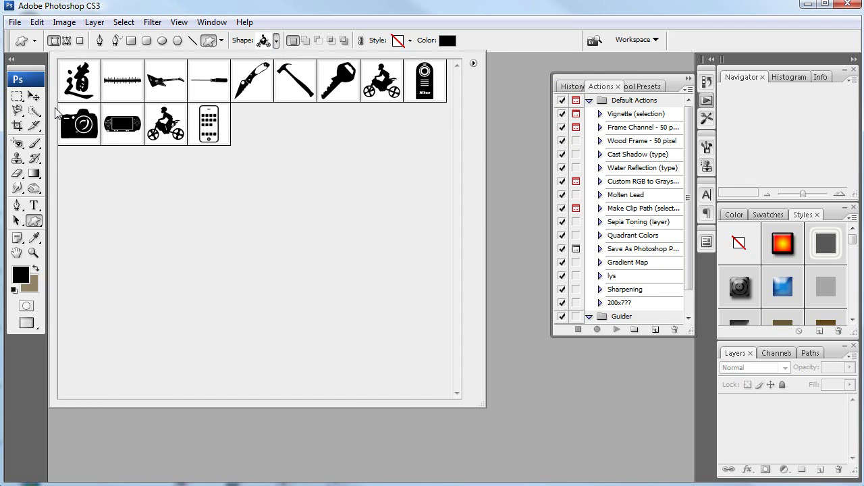
- Save the 13-shape set with Save Shapes as 'Mine shapes 1.csh'
click(474, 64)
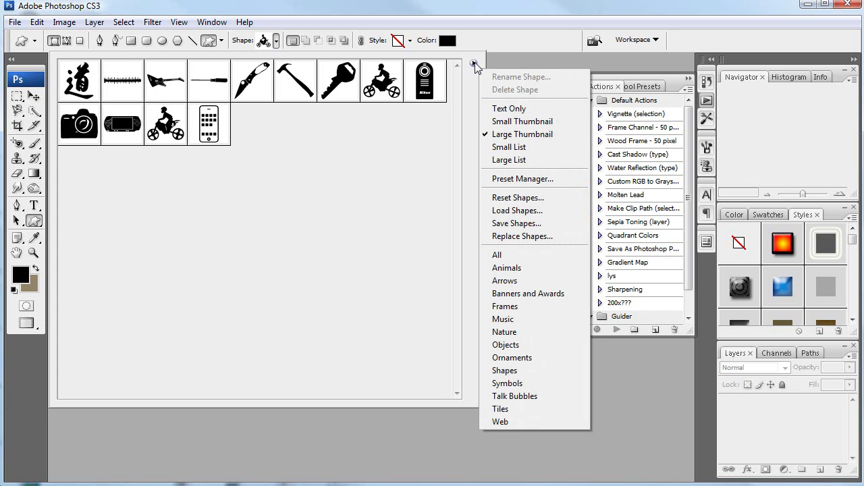
click(525, 224)
click(392, 458)
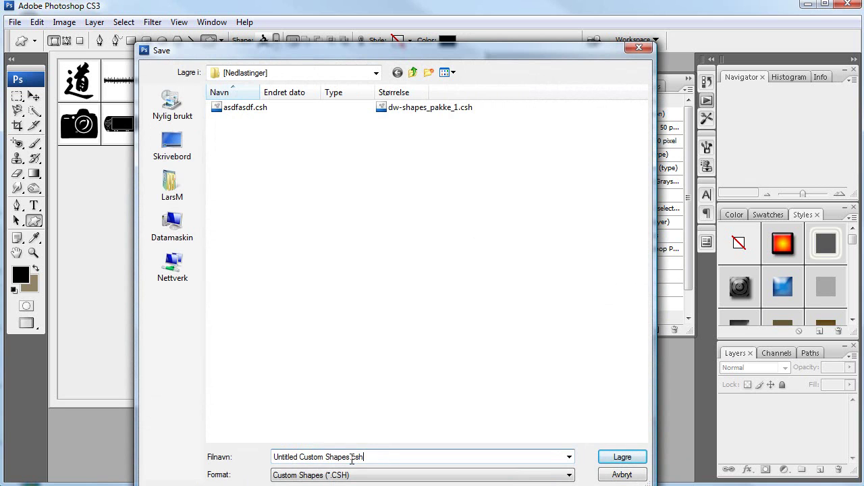
drag(348, 458, 69, 445)
key(BackSpace)
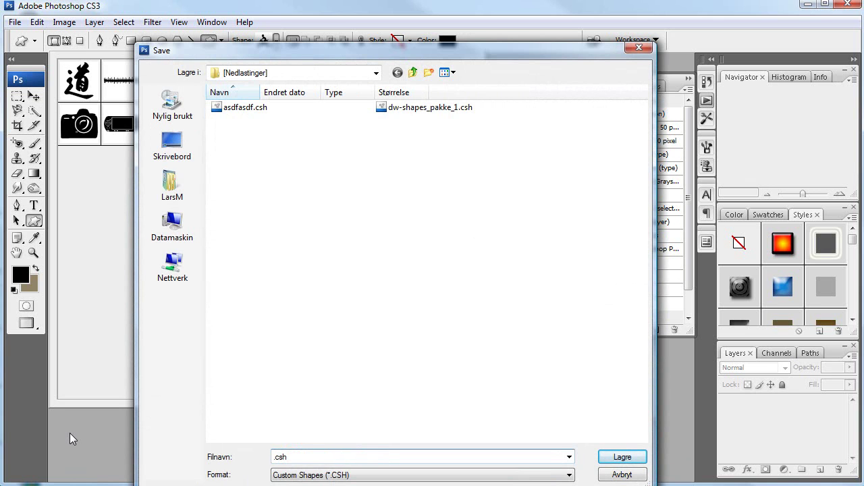
text(Mine shapes 1)
key(Return)
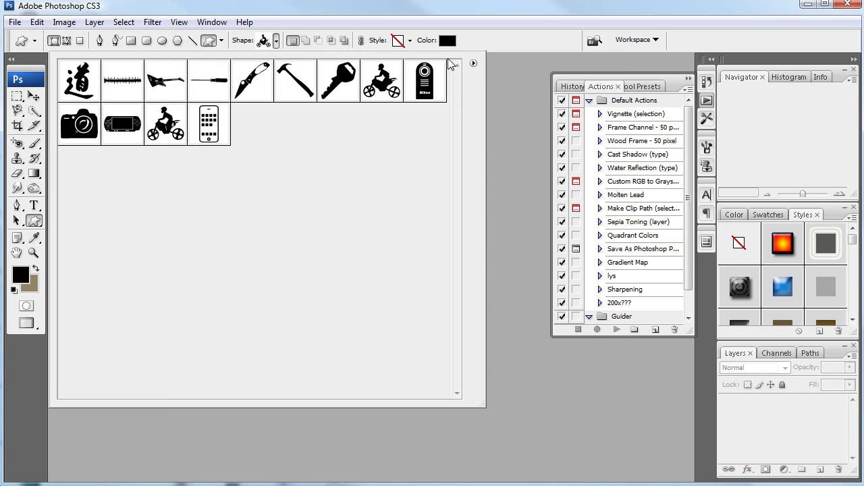
- Confirm Nedlastinger is the save folder, then cancel Save Shapes without writing a file
click(474, 62)
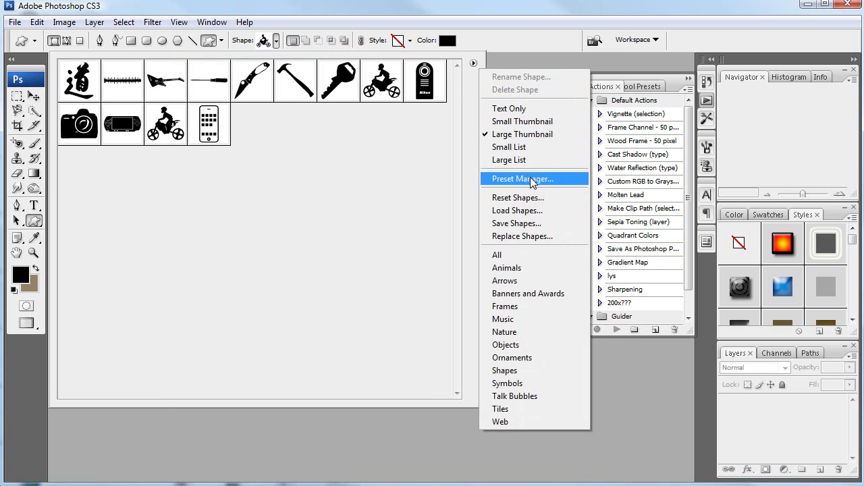
click(519, 224)
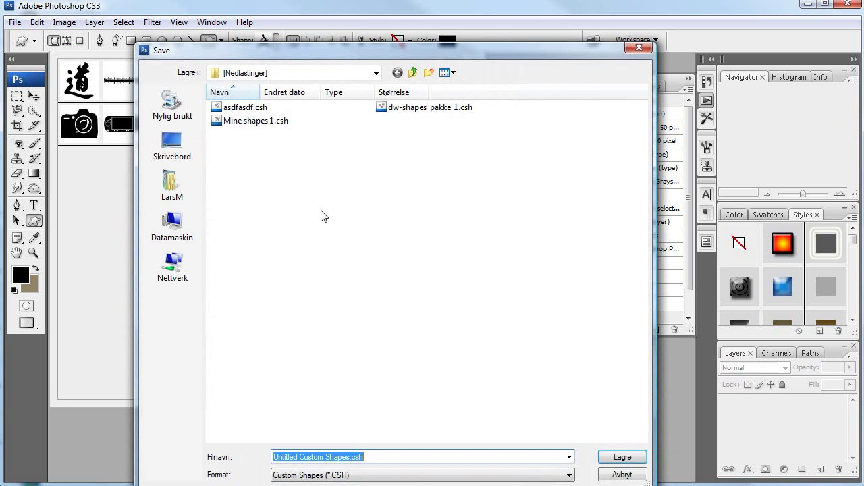
click(376, 73)
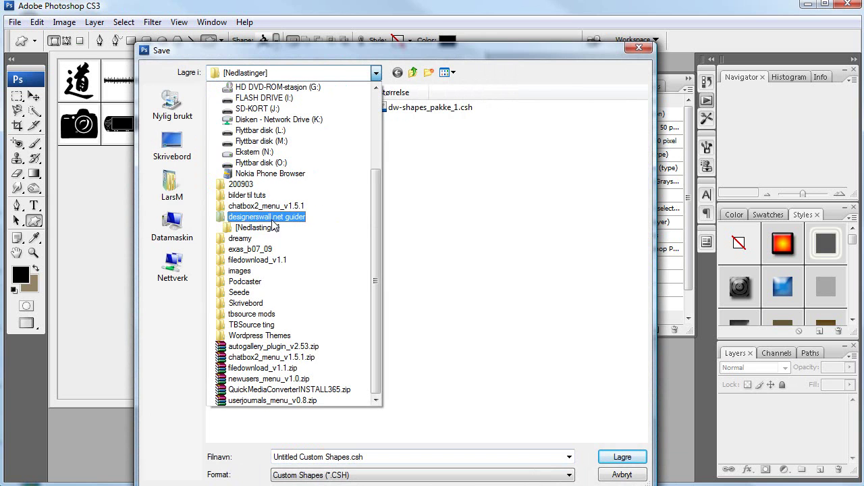
click(546, 216)
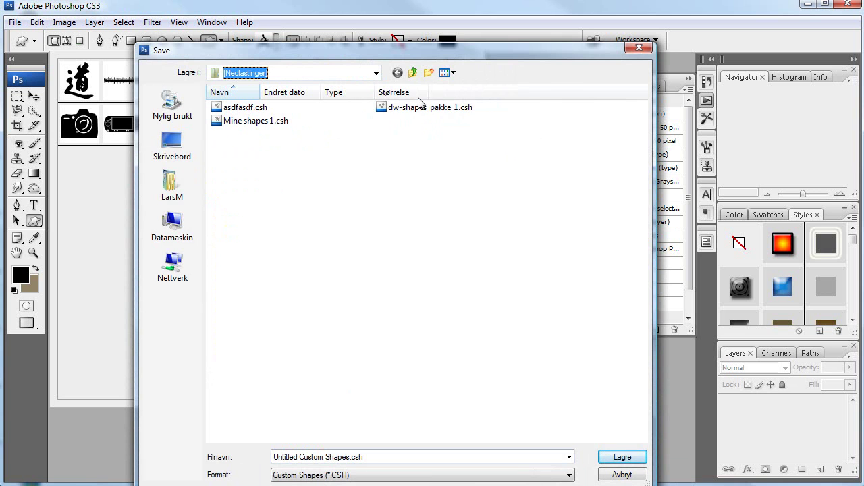
click(627, 474)
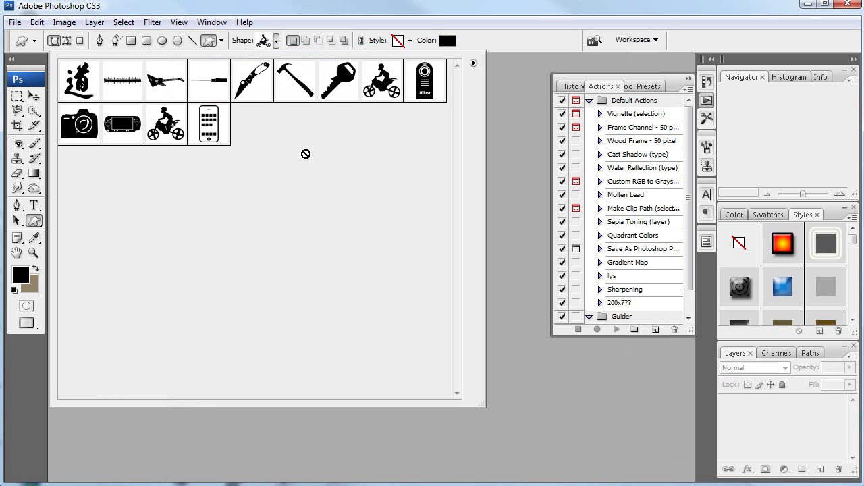
click(474, 65)
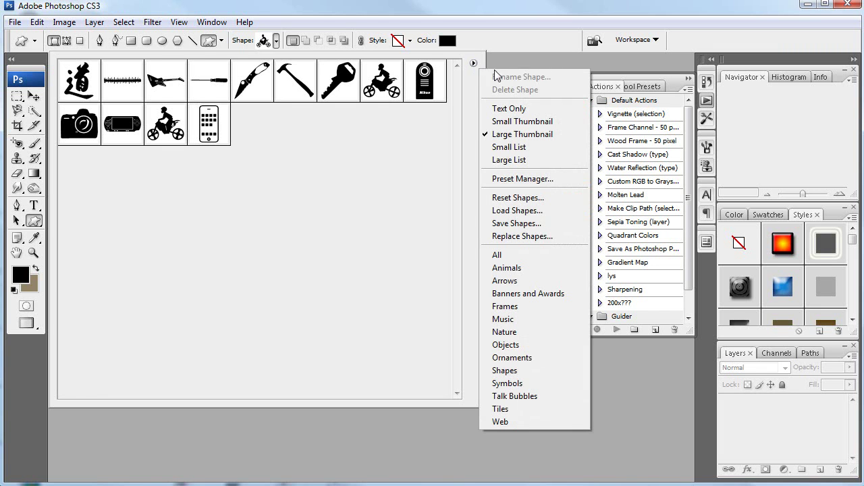
- Load 'Mine shapes 1.csh', appending its 13 shapes so the picker shows 26
click(534, 211)
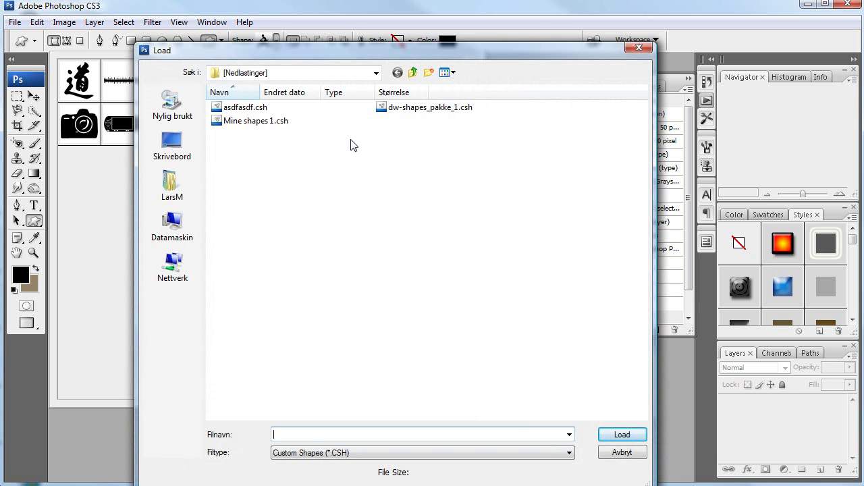
click(248, 127)
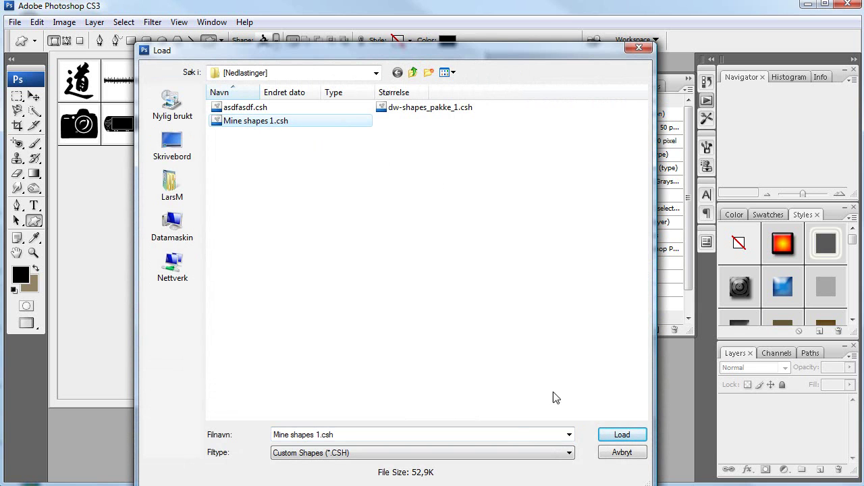
click(613, 436)
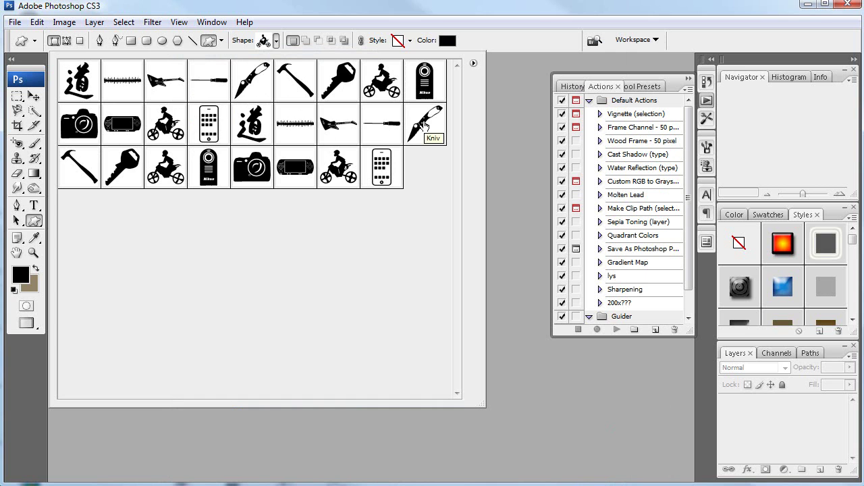
- Close the custom shape picker, now holding 26 shapes
click(501, 21)
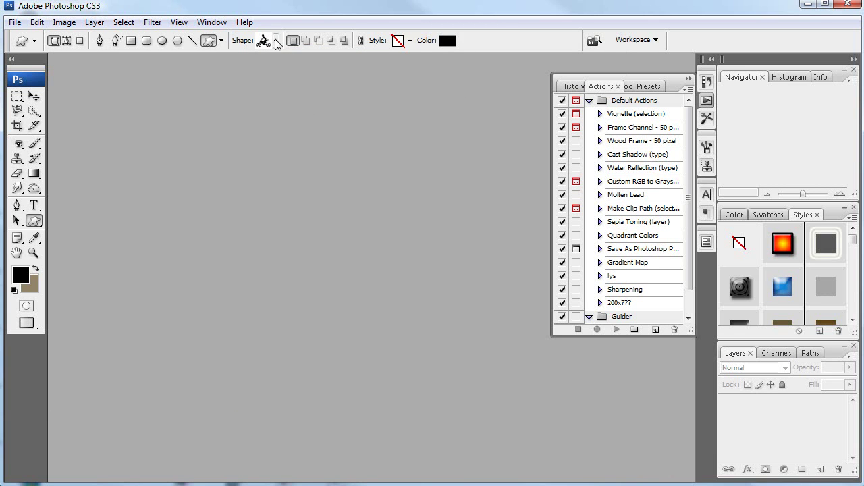